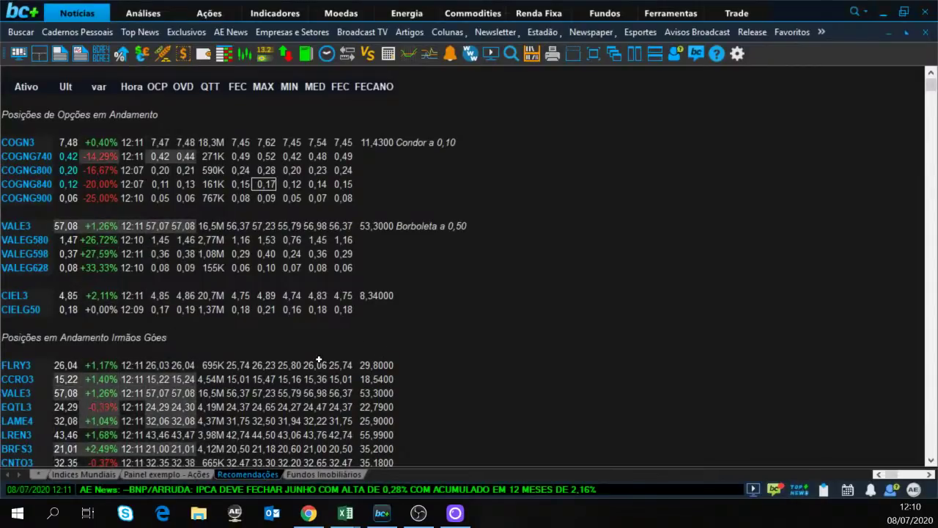
Step: Switch to the BSWIN2019 V5 workbook in Excel and change the COGN3 price formula in H3 to =BC(G3;"ULT"), without the +0,2
key("alt+Tab")
left_click(423, 239)
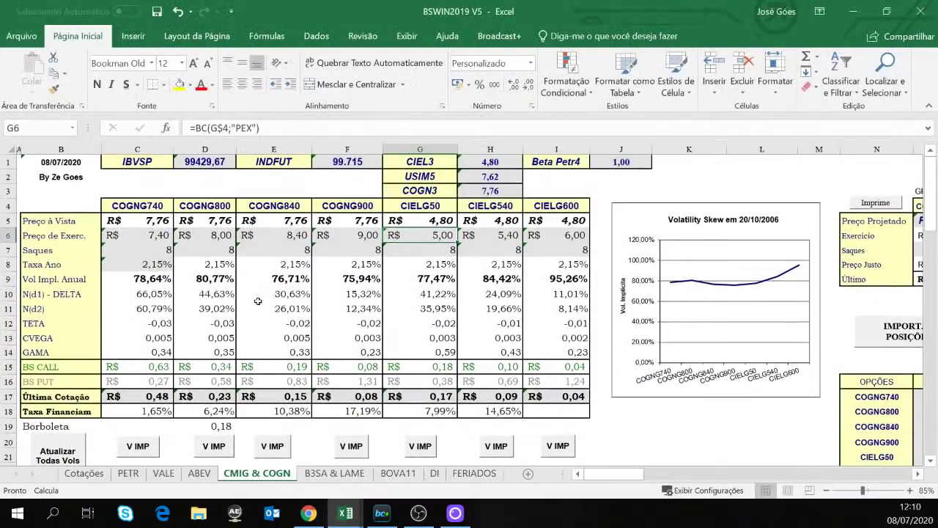
left_click(211, 221)
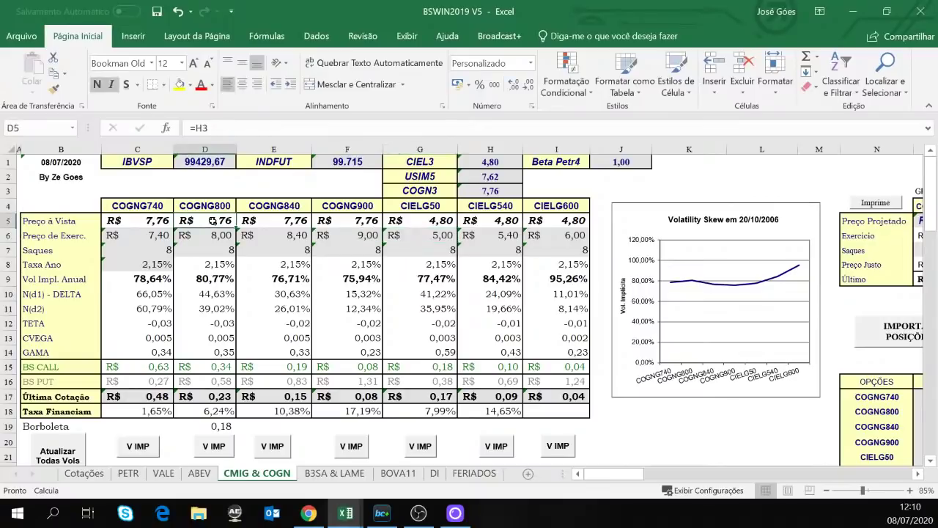
double_click(489, 191)
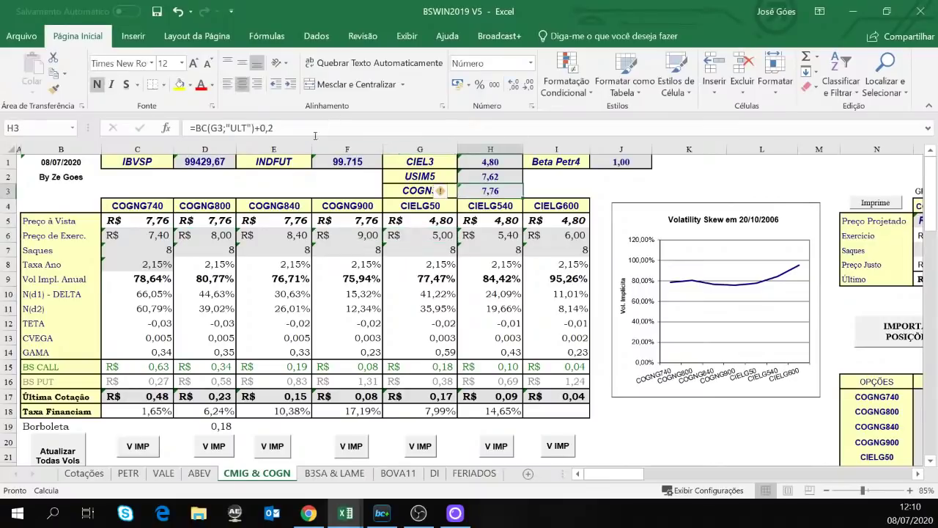
key("BackSpace")
key("BackSpace")
key("BackSpace")
key("BackSpace")
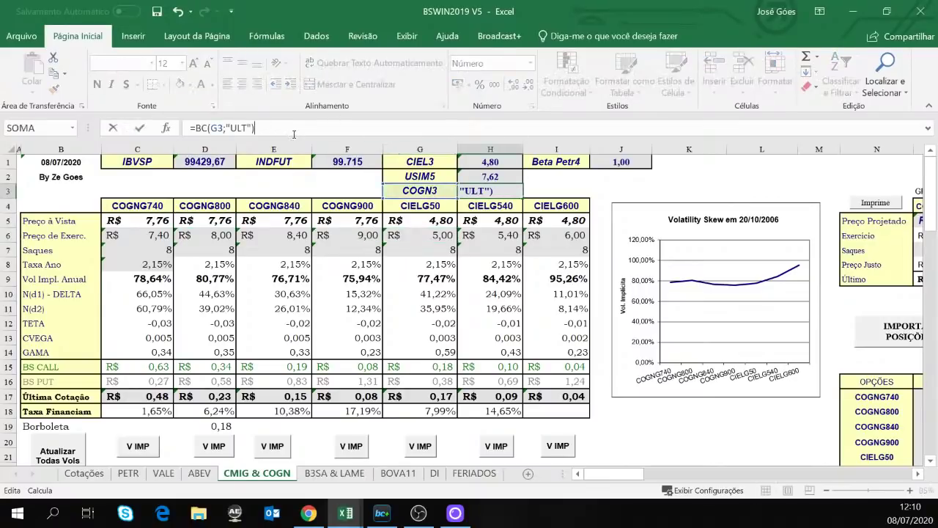
key("Return")
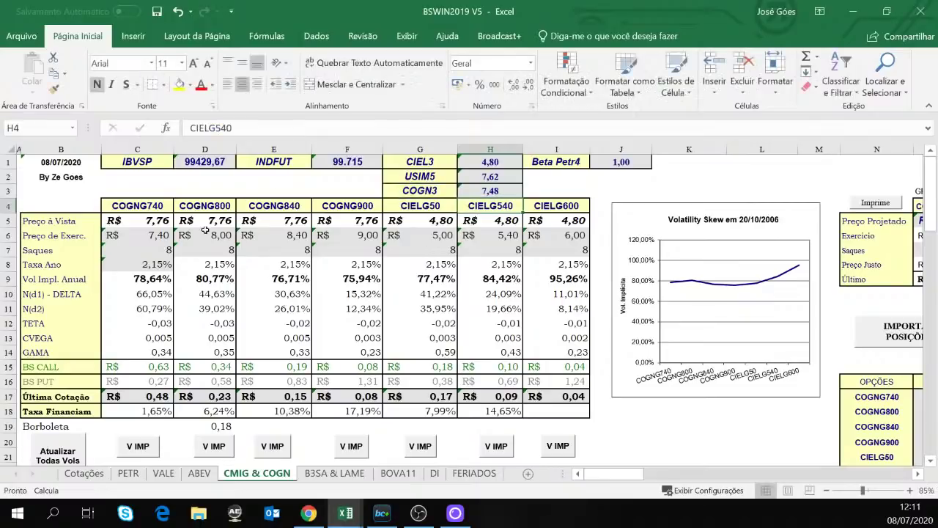
Step: Recalculate the implied volatility of COGNG800, COGNG740 and COGNG900 on the CMIG & COGN sheet
left_click(205, 230)
left_click(146, 220)
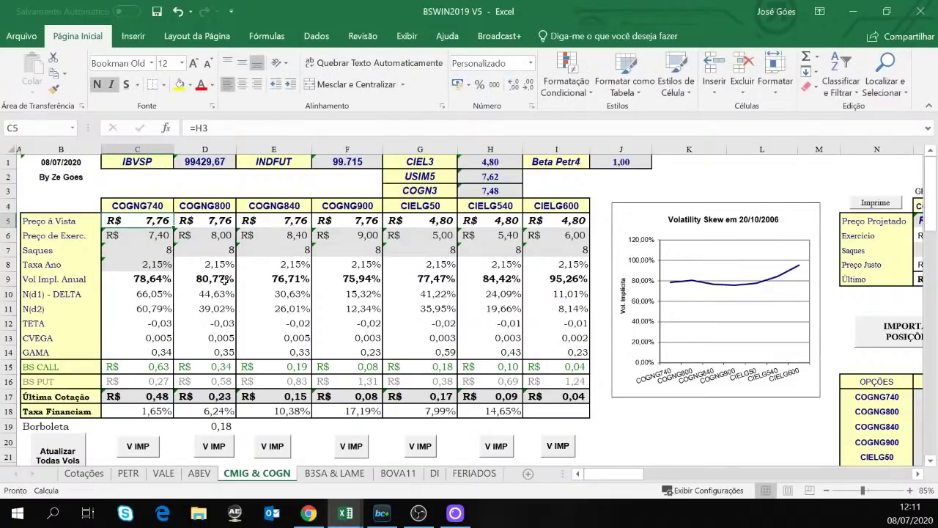
left_click(255, 295)
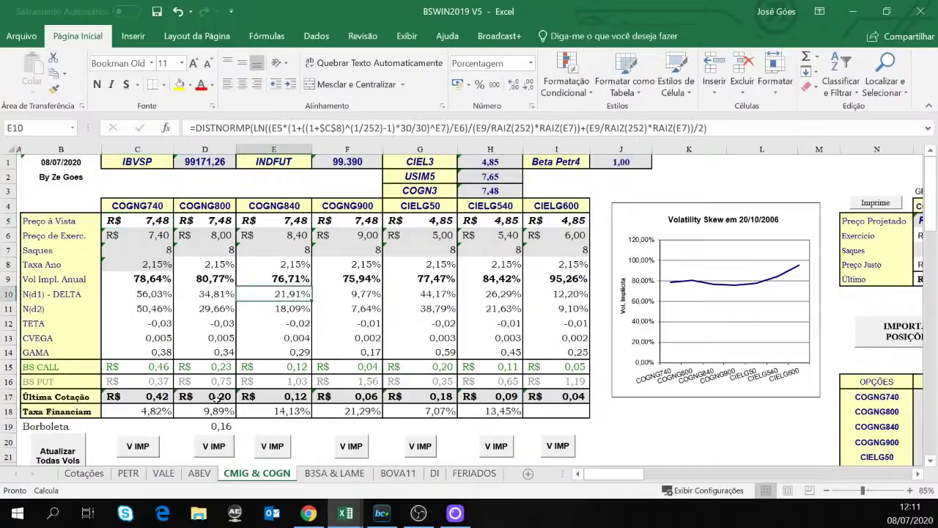
left_click(217, 447)
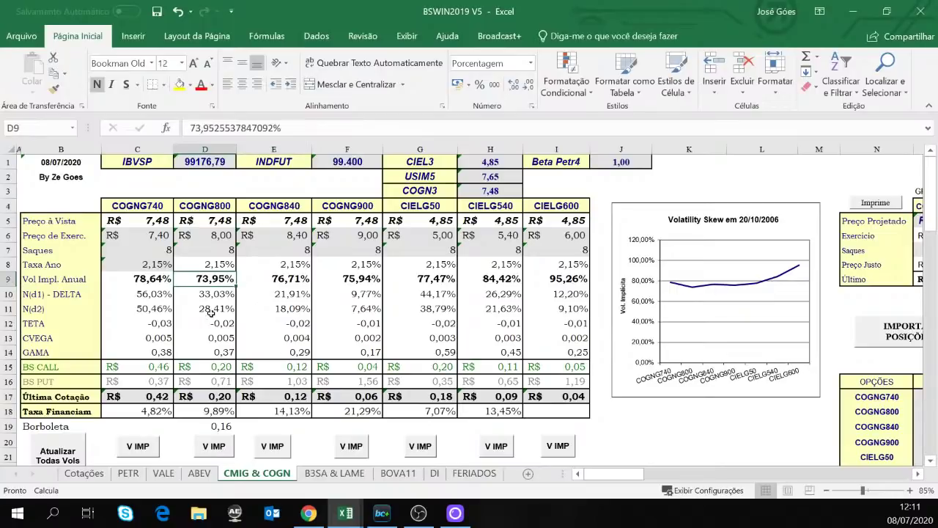
left_click(139, 446)
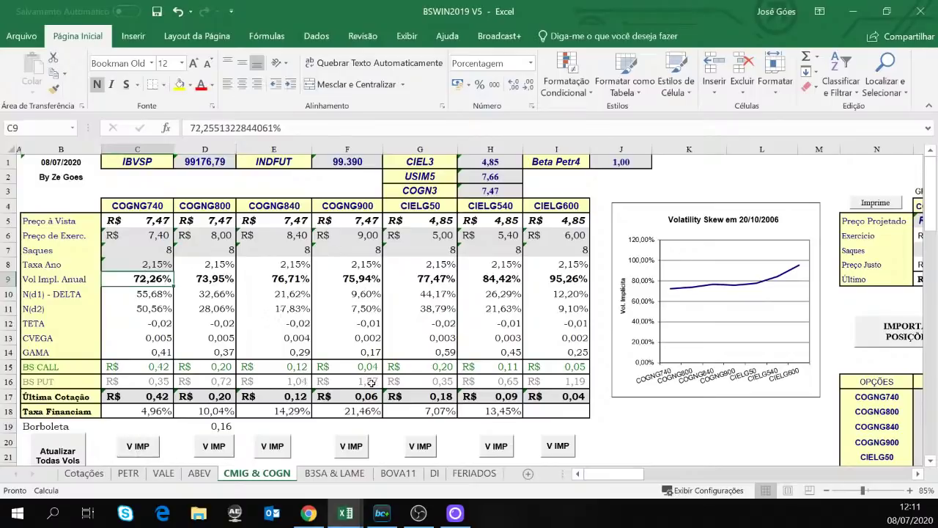
left_click(351, 453)
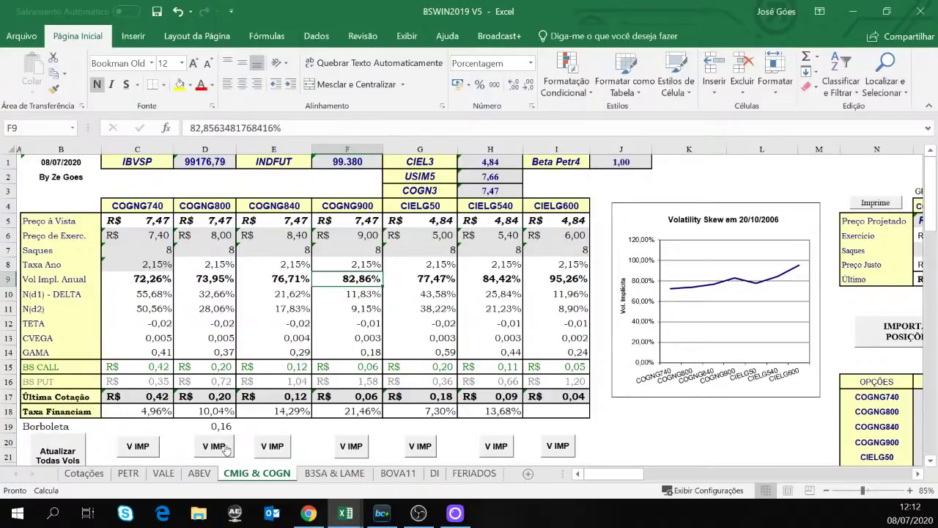
scroll(340, 329, "down", 1)
scroll(340, 329, "up", 1)
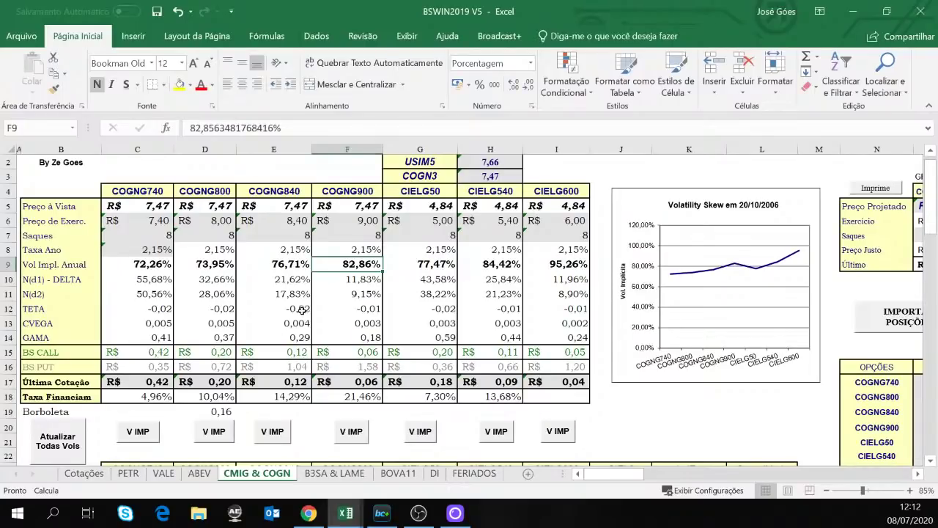
scroll(292, 379, "down", 1)
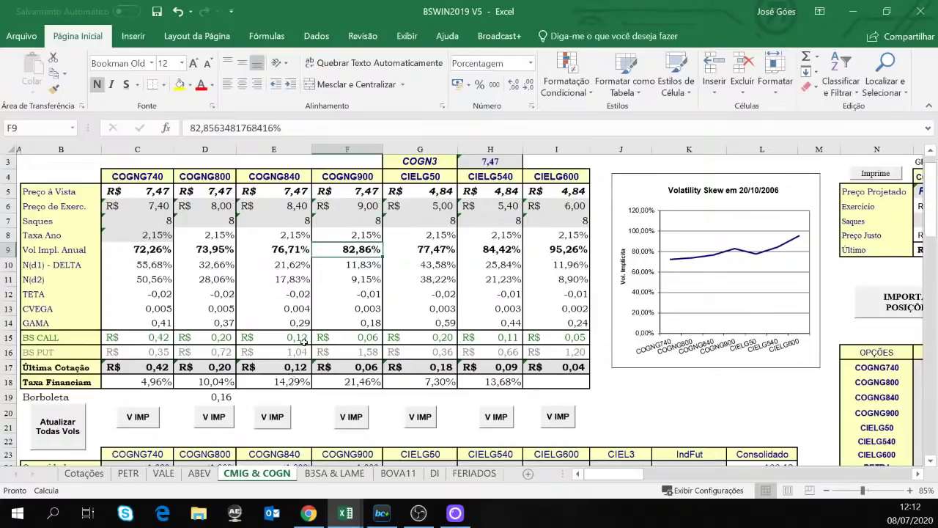
scroll(303, 342, "up", 2)
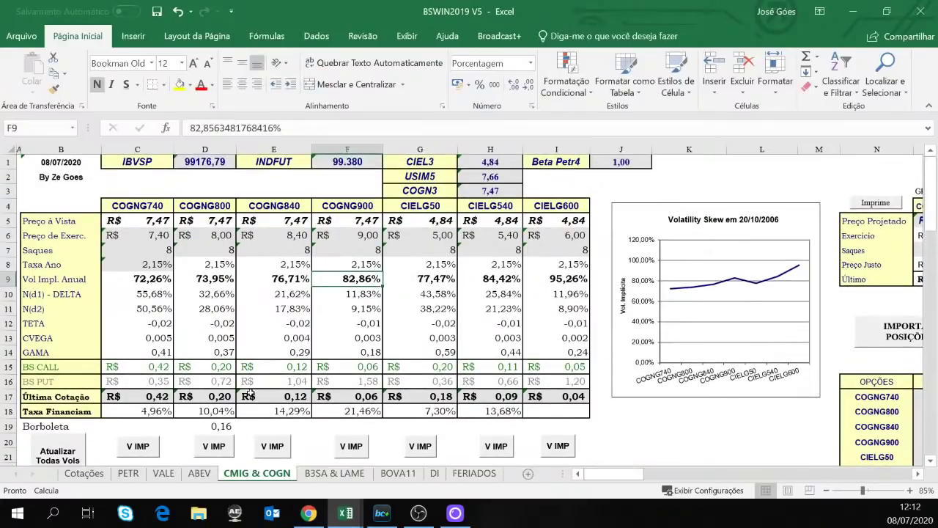
Step: Recalculate the implied volatility of VALEG560, VALEG580, VALEG588 and VALEG598 on the VALE sheet
left_click(176, 473)
left_click(297, 346)
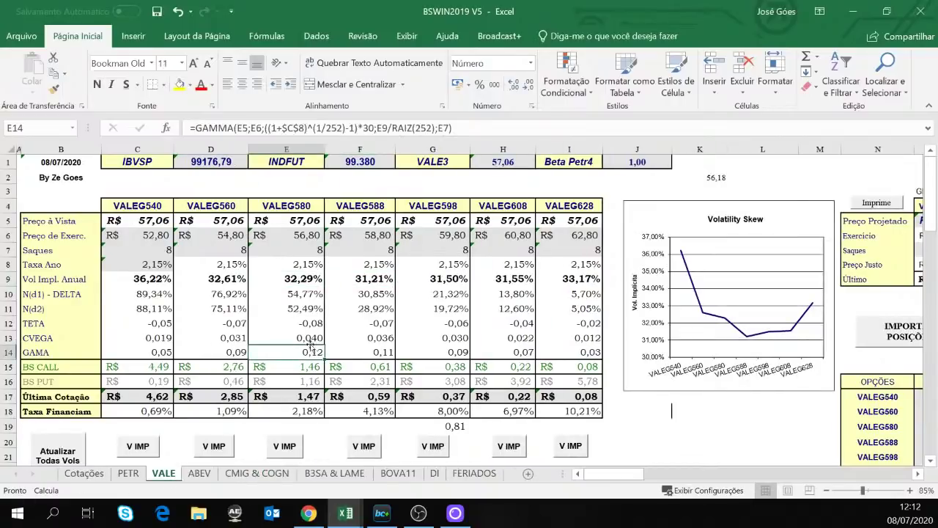
left_click(215, 444)
left_click(285, 444)
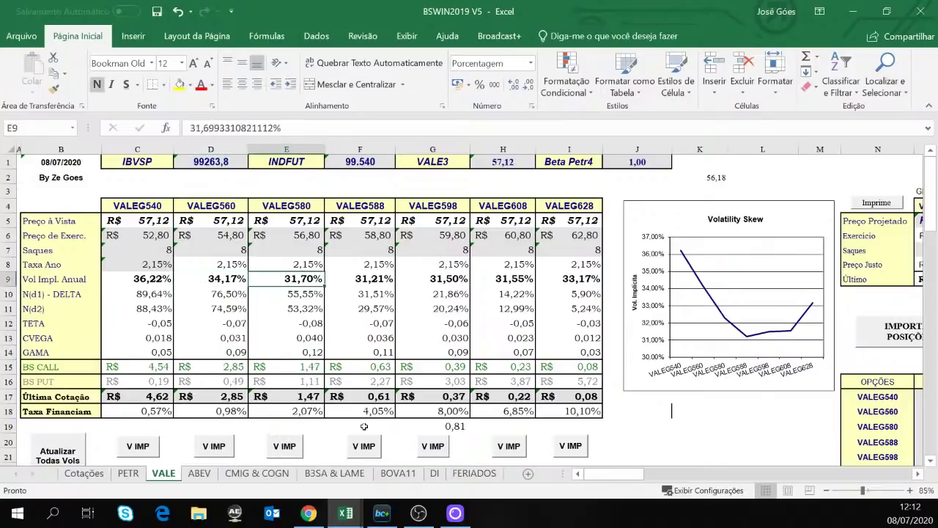
left_click(366, 426)
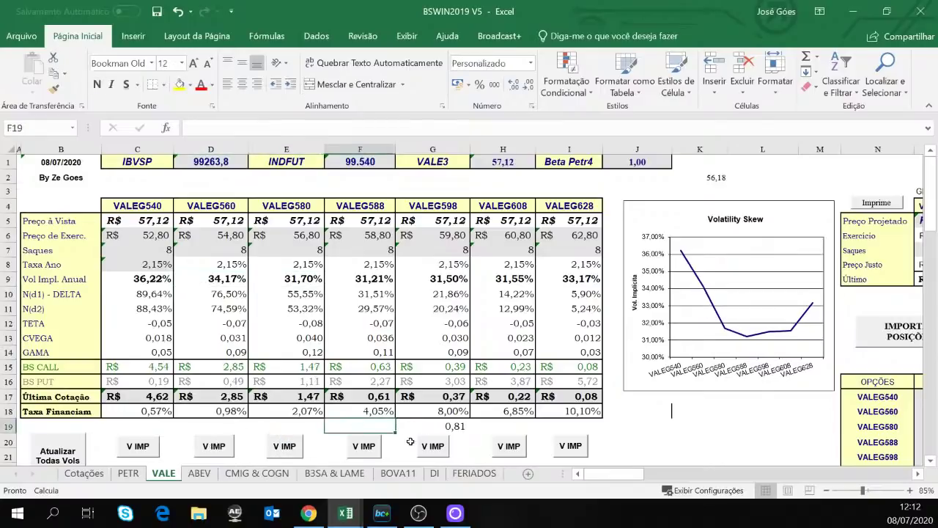
left_click(362, 445)
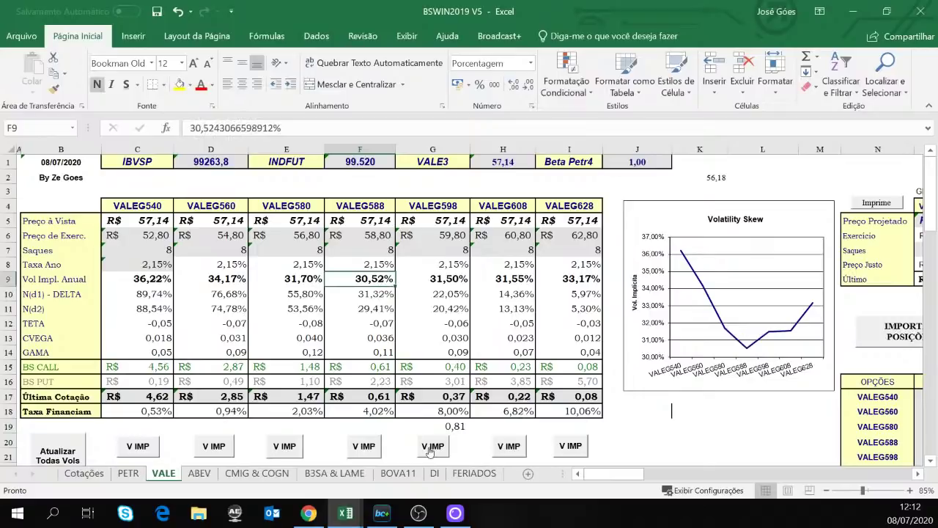
left_click(432, 447)
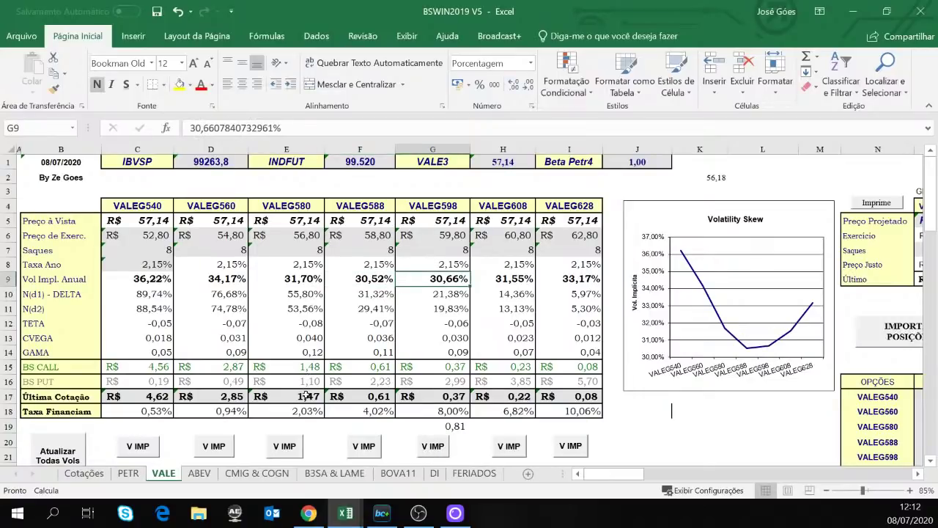
Step: Refresh the implied volatility of VALEG580 twice, followed by VALEG540 and VALEG560, and examine the volatility skew chart
left_click(285, 445)
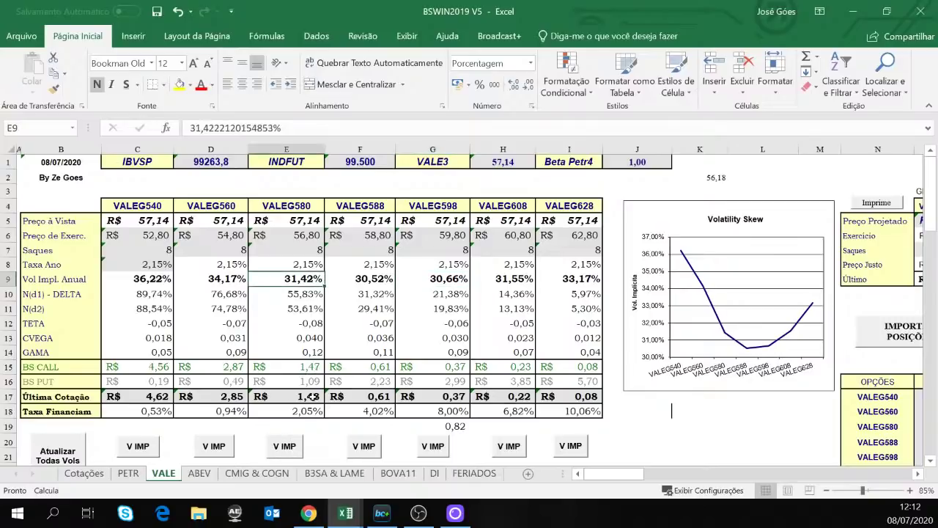
left_click(286, 445)
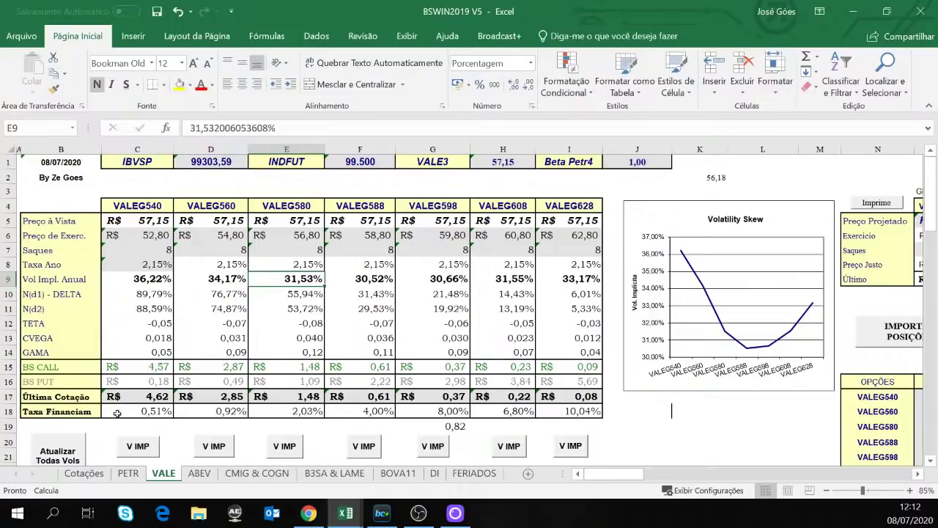
left_click(138, 446)
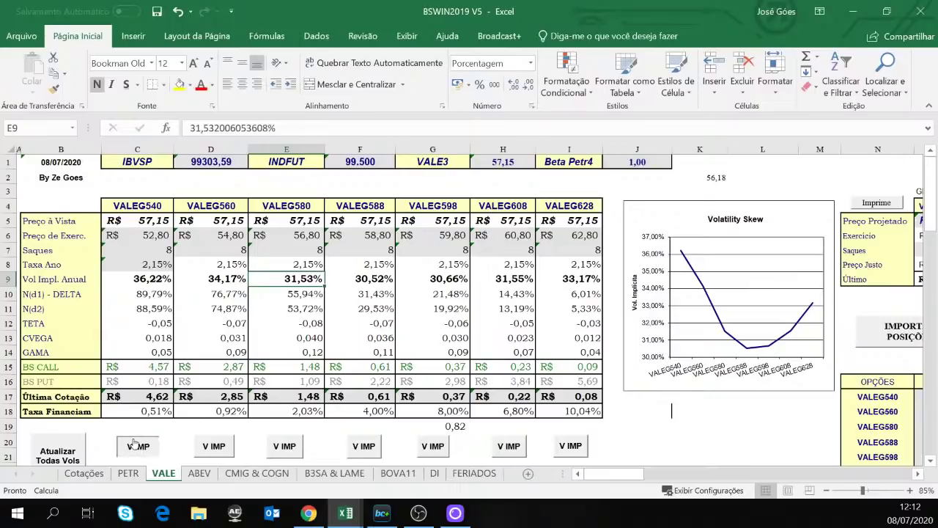
left_click(215, 445)
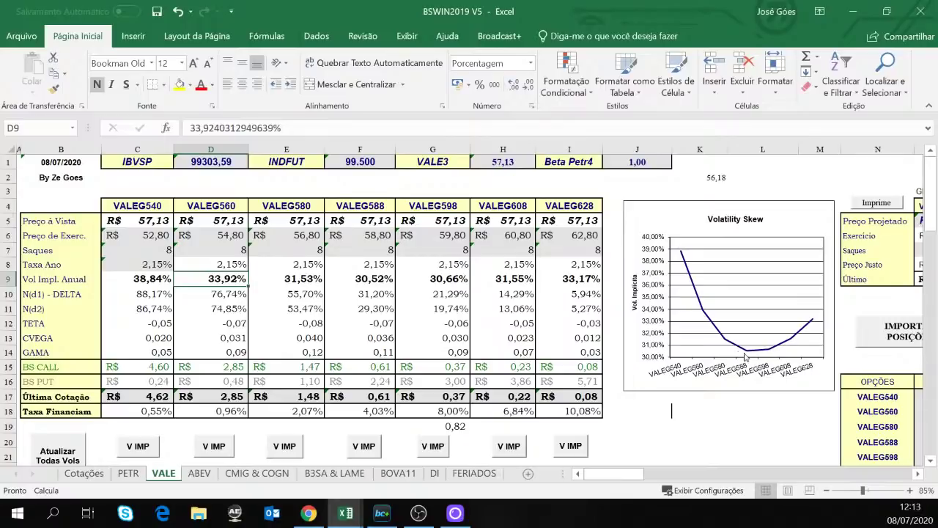
mouse_move(761, 351)
Step: Update all implied volatilities at once for the Petrobras options on the PETR sheet
left_click(128, 473)
left_click(302, 334)
scroll(302, 334, "up", 1)
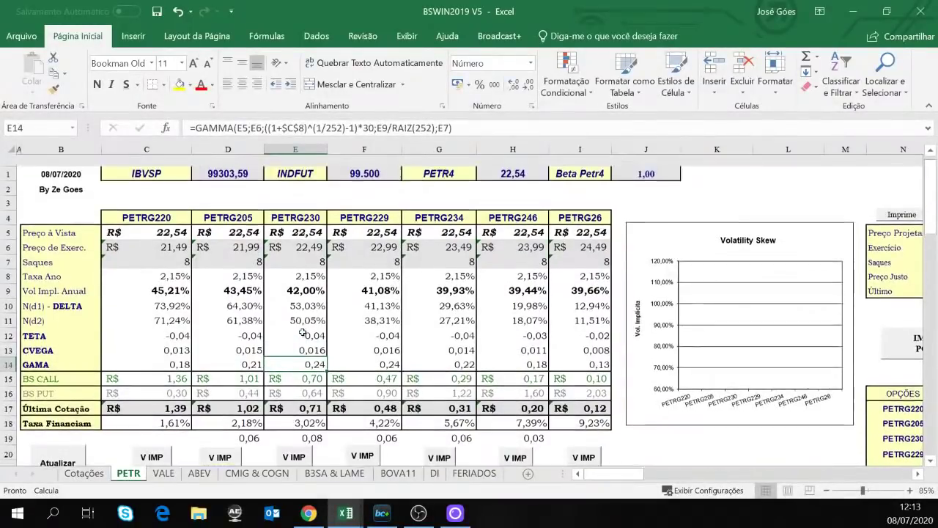
scroll(302, 333, "down", 1)
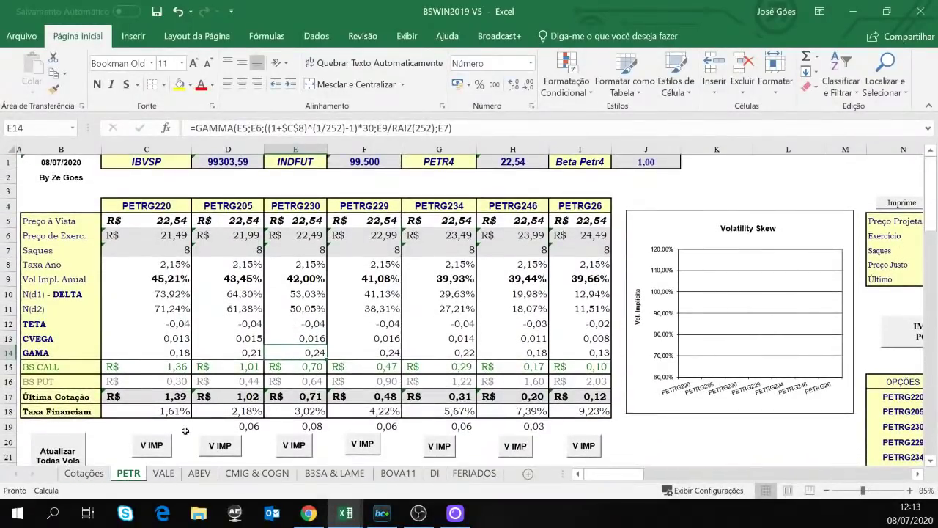
left_click(74, 444)
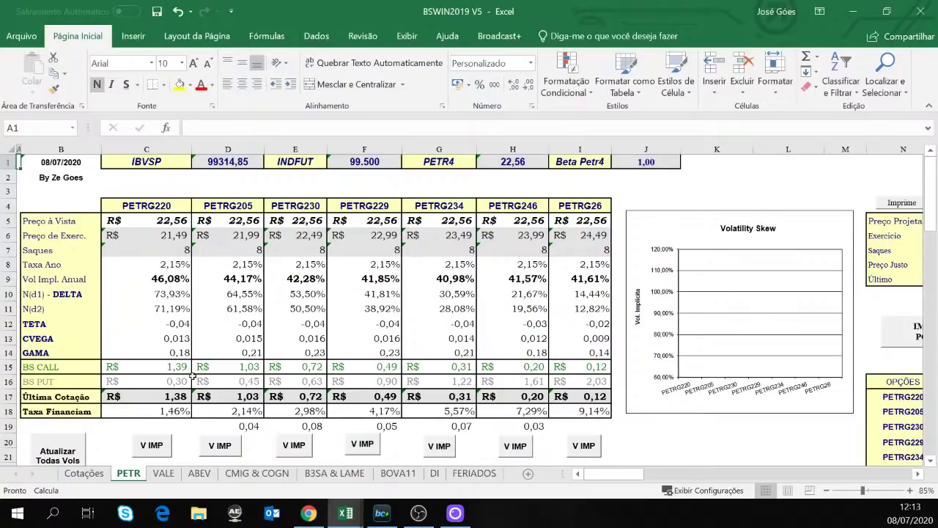
Step: Return to the VALE sheet and recalculate the implied volatility of VALEG588, VALEG598, VALEG608 and VALEG628
left_click(166, 473)
left_click(378, 298)
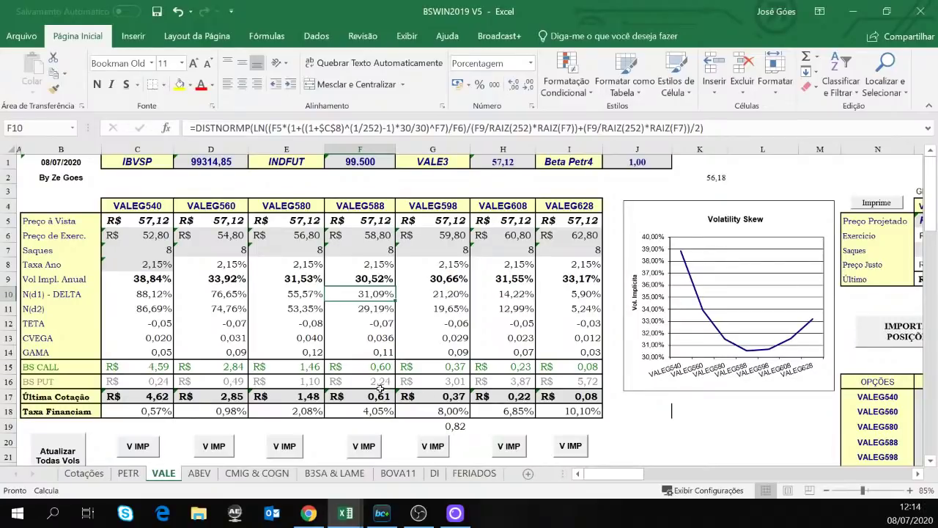
left_click(364, 446)
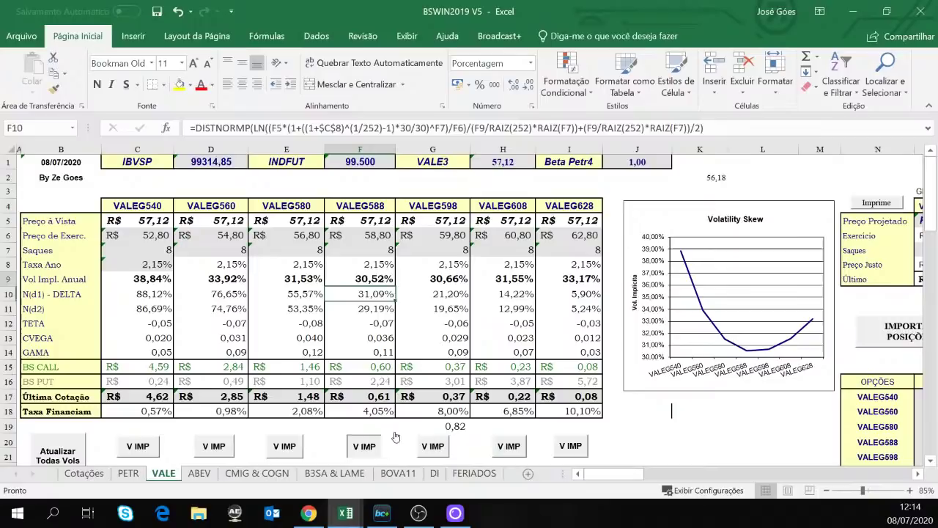
left_click(433, 446)
left_click(508, 446)
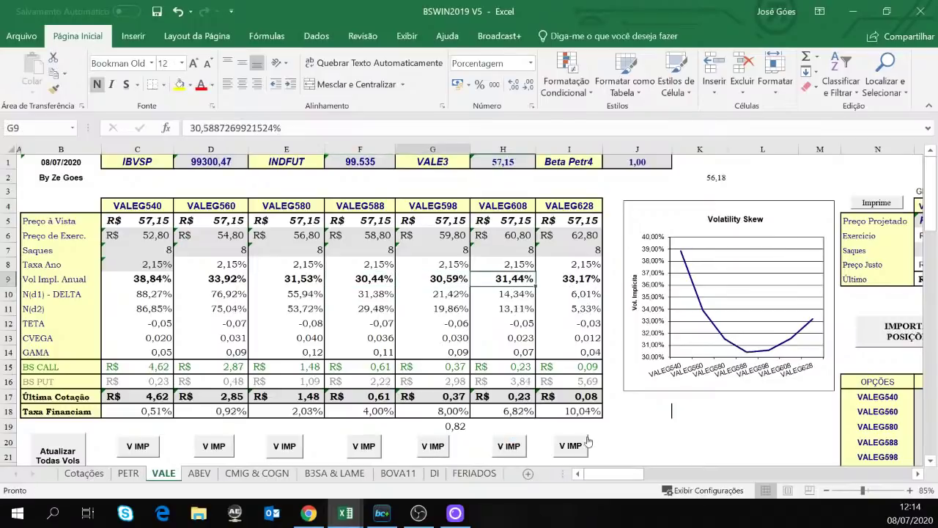
left_click(571, 445)
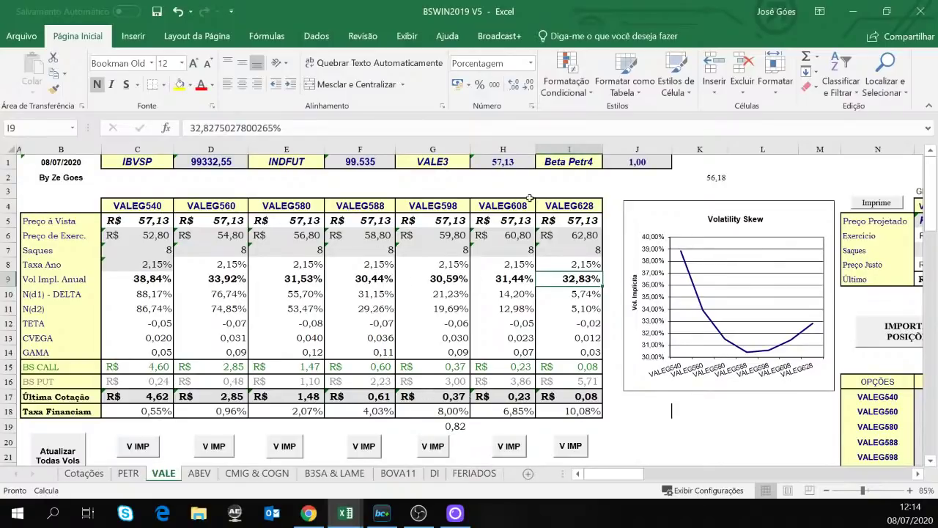
left_click(367, 396)
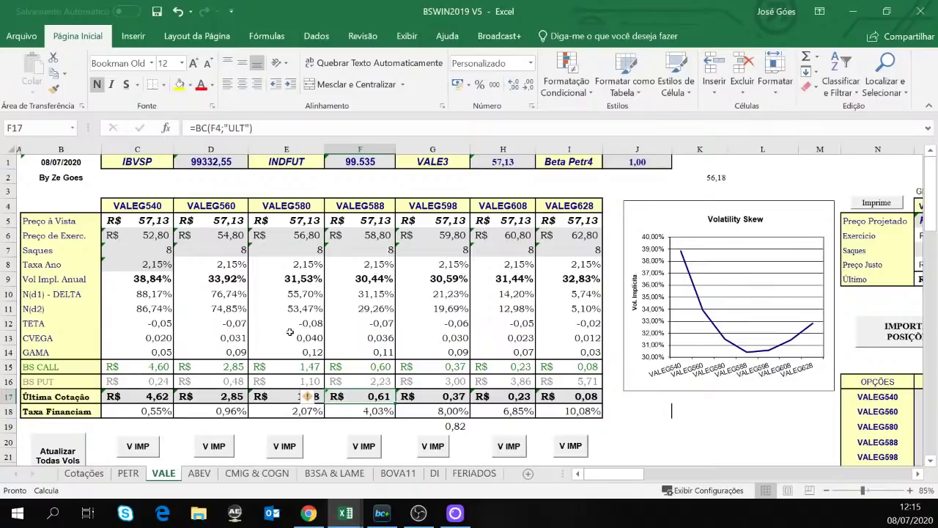
left_click(371, 309)
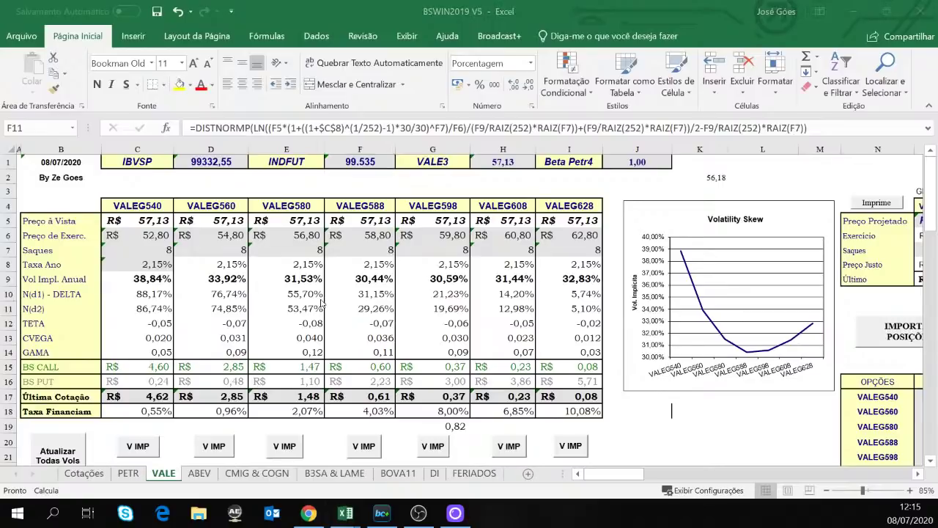
Step: Switch to Broadcast+, check the quotes of the ongoing positions, and open a new chart sheet for RAPT4
key("alt+Tab")
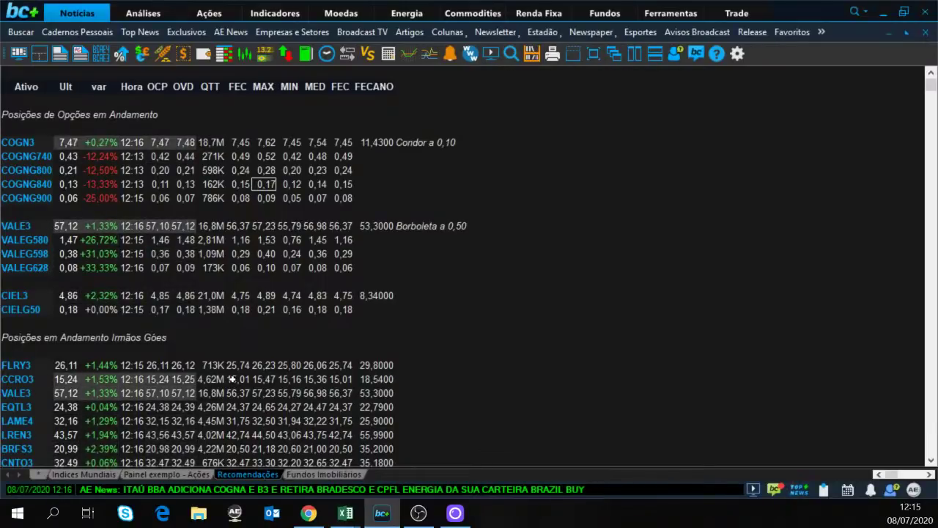
scroll(290, 322, "down", 1)
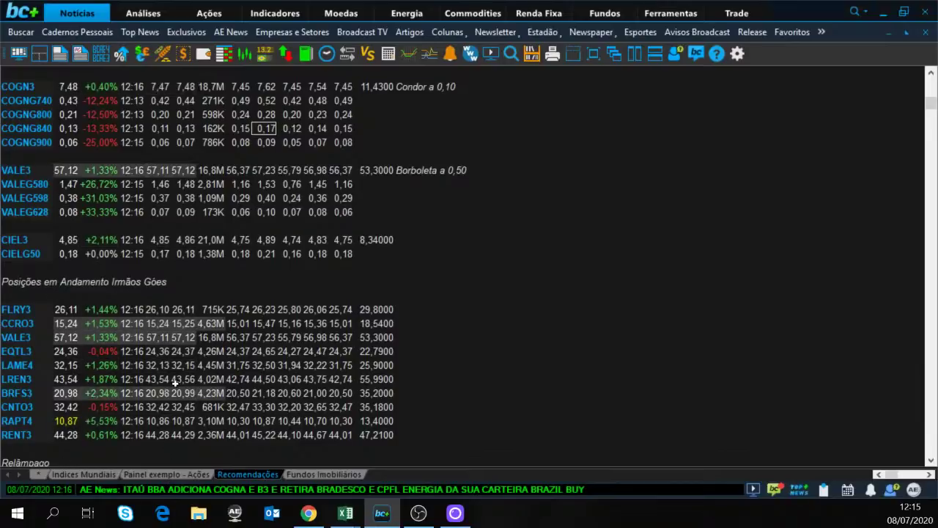
key("ctrl+Tab")
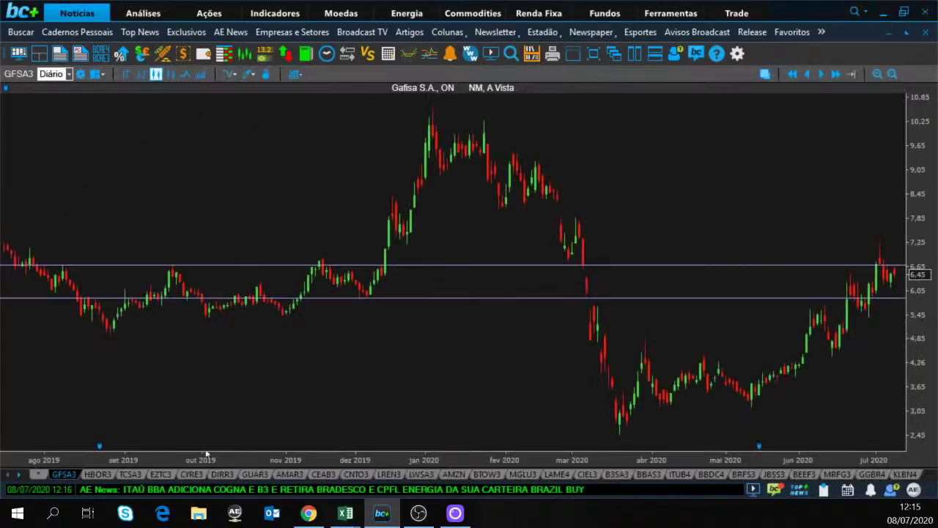
left_click(40, 475)
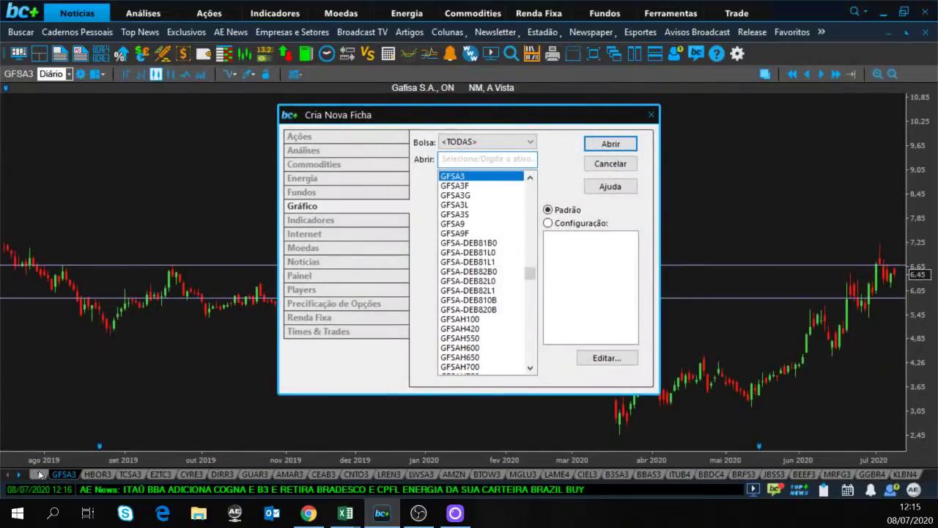
type("RAPT4")
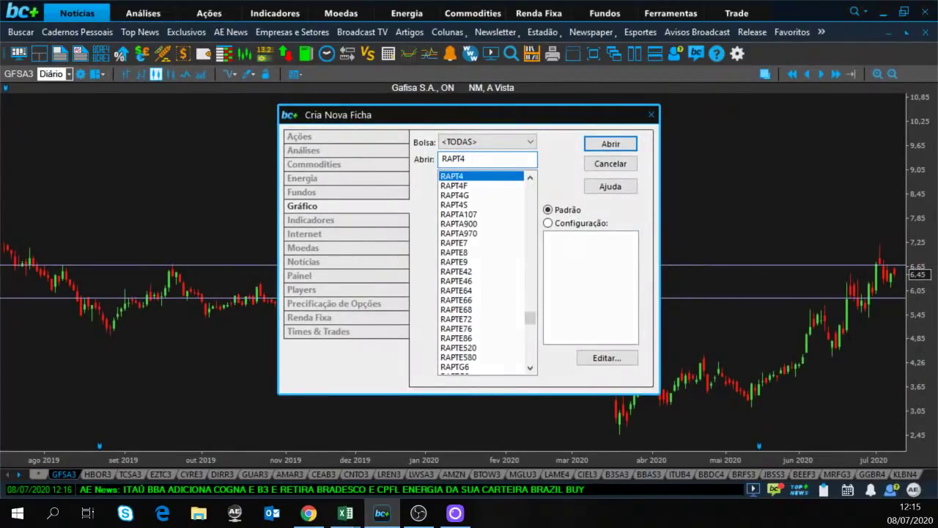
key("Return")
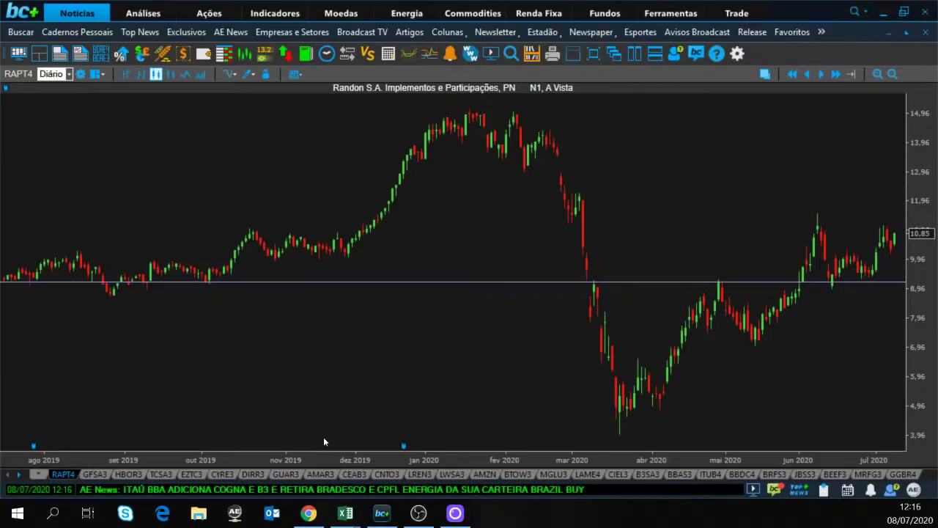
Step: Switch to the portfolio workbook in Excel and review the daily and 2020 returns against the Ibov on Rentabilidade 2020
key("alt+Tab")
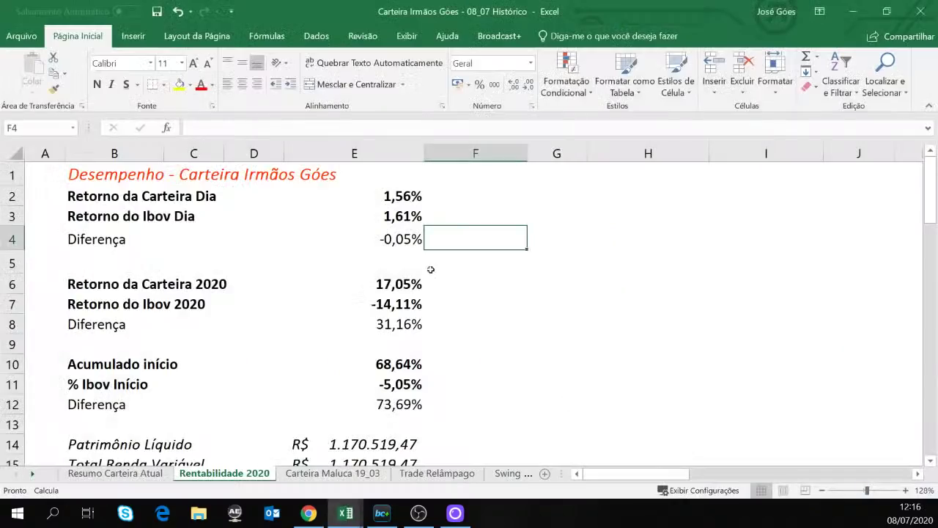
left_click(398, 193)
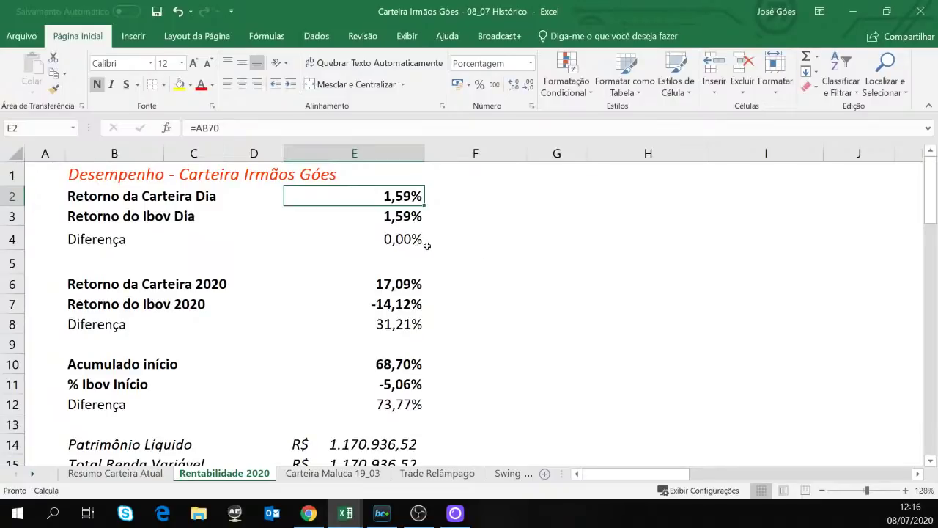
left_click(398, 283)
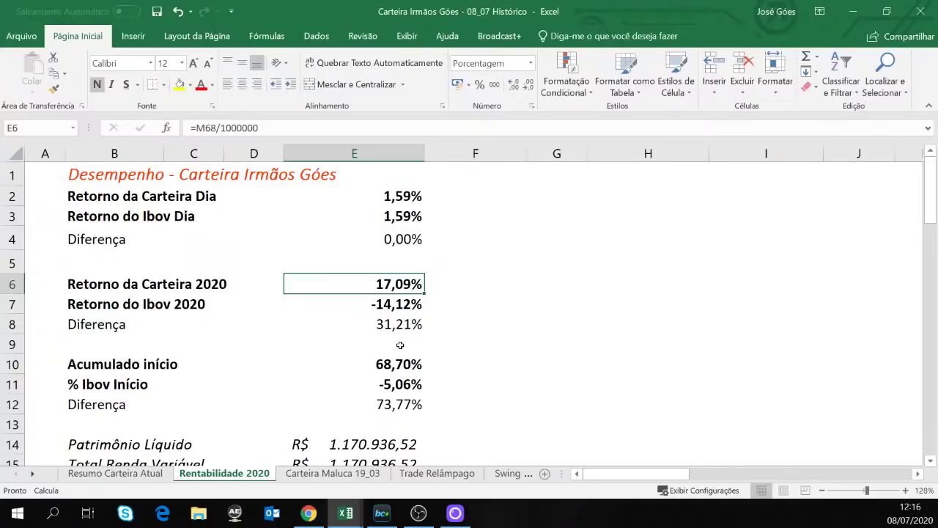
left_click(391, 304)
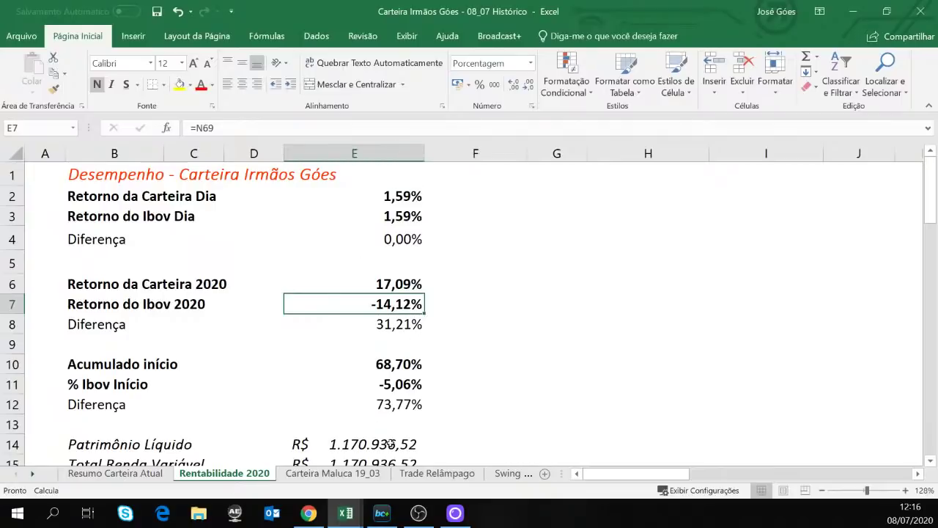
Step: Review the individual and total returns and the entry dates on the Carteira Maluca 19_03 sheet
left_click(348, 475)
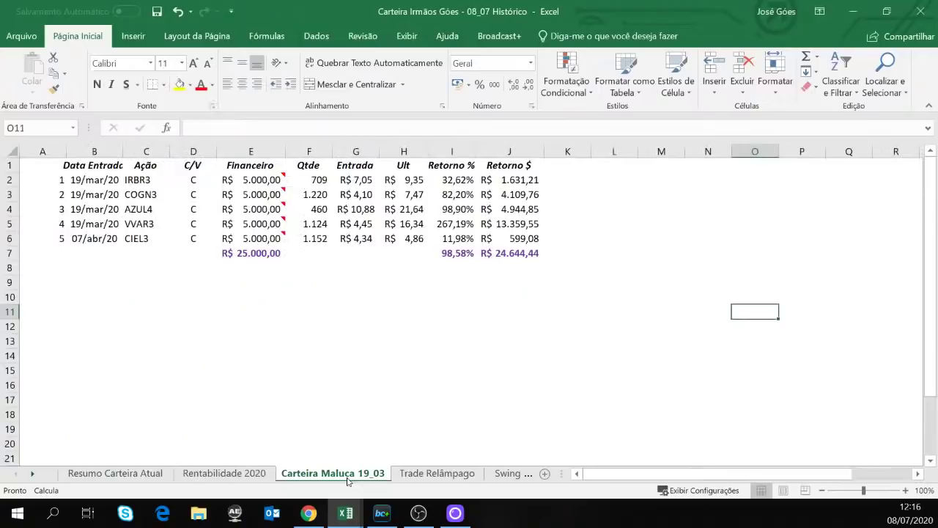
left_click(552, 284)
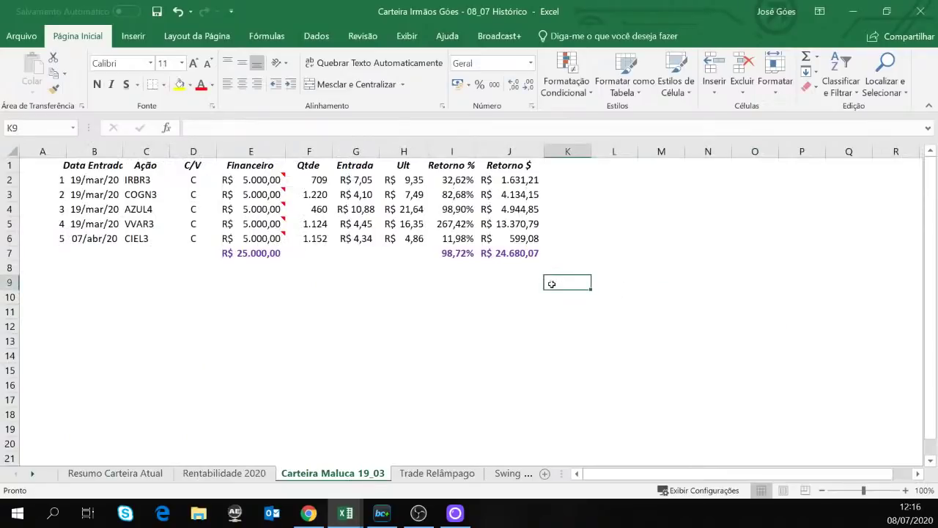
left_click(490, 296)
left_click(460, 240)
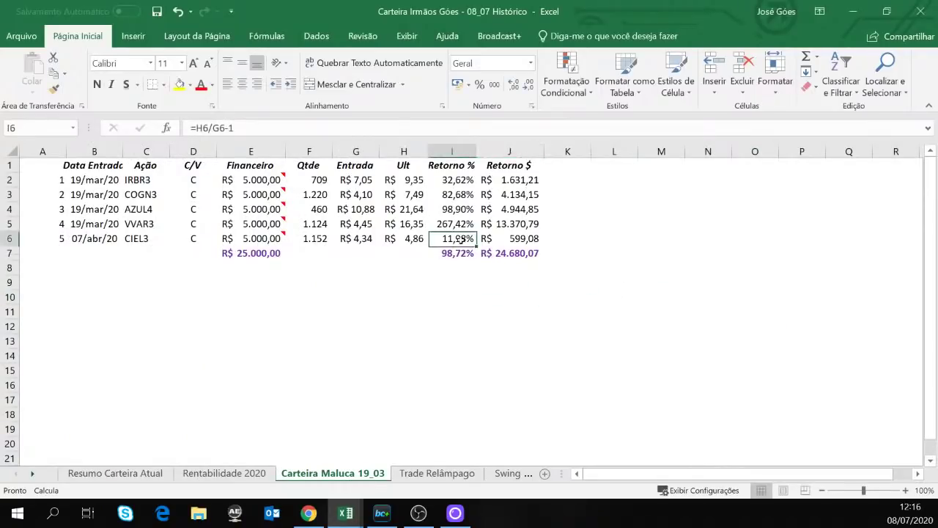
left_click(460, 257)
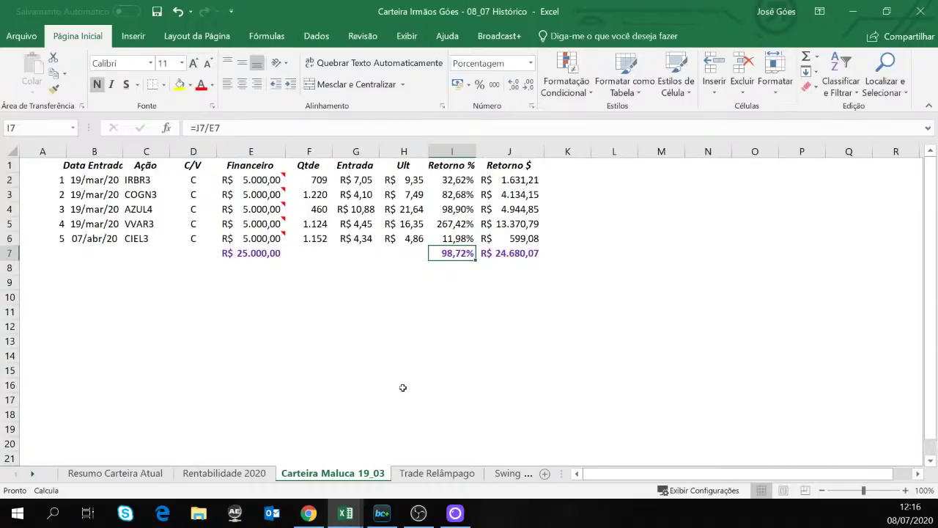
left_click(95, 206)
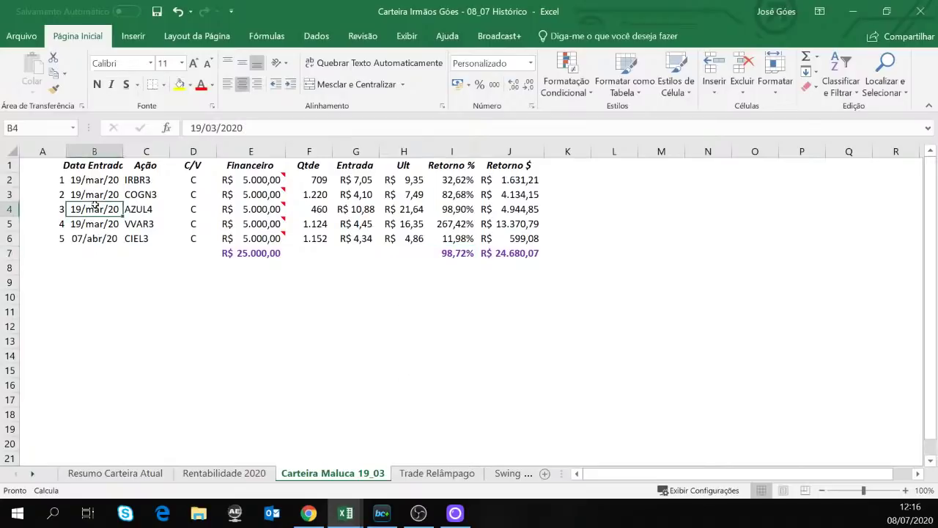
Step: Look through the list of trades on the Trade Relâmpago sheet down to the summary below it
left_click(409, 474)
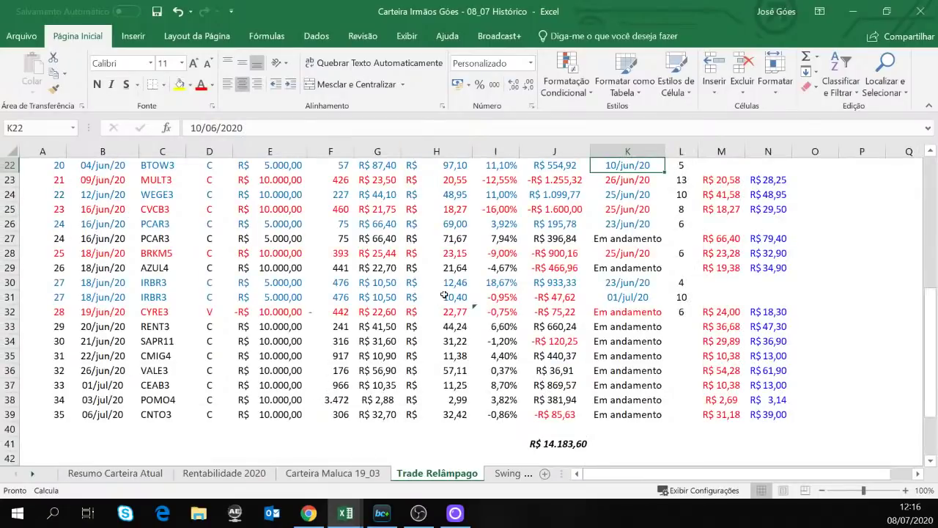
scroll(444, 295, "down", 2)
scroll(444, 294, "up", 2)
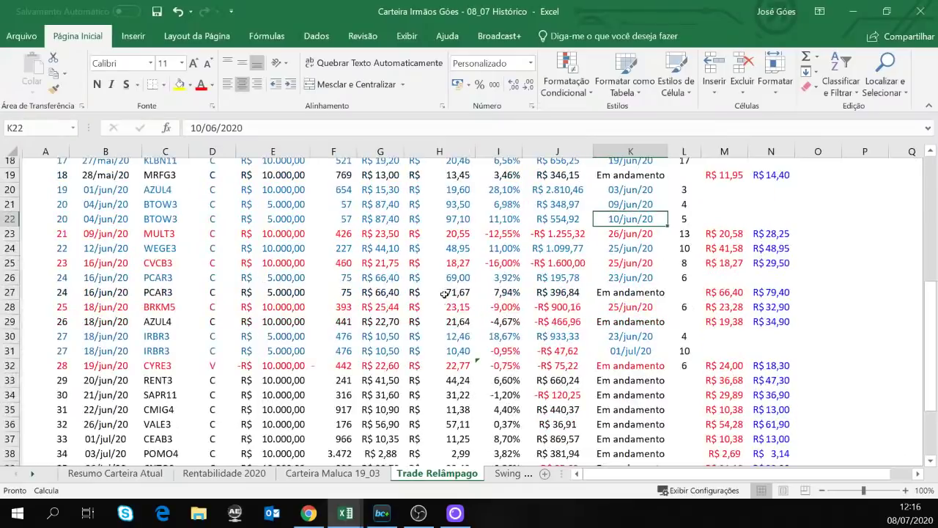
scroll(445, 294, "down", 3)
scroll(445, 294, "up", 3)
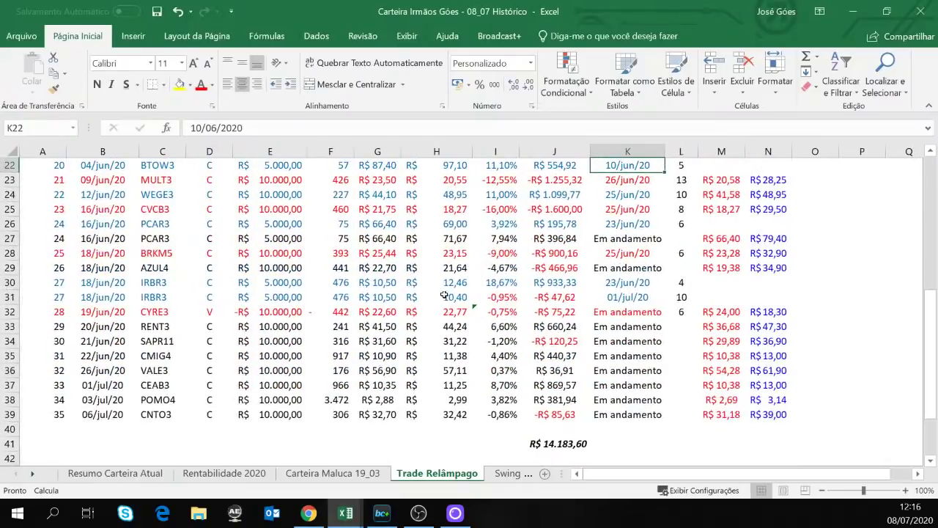
scroll(444, 294, "down", 3)
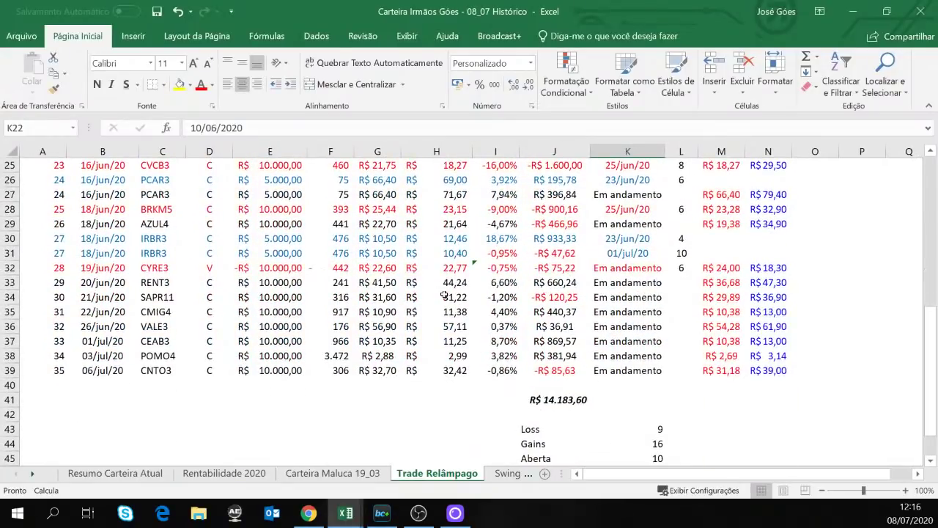
scroll(444, 295, "down", 5)
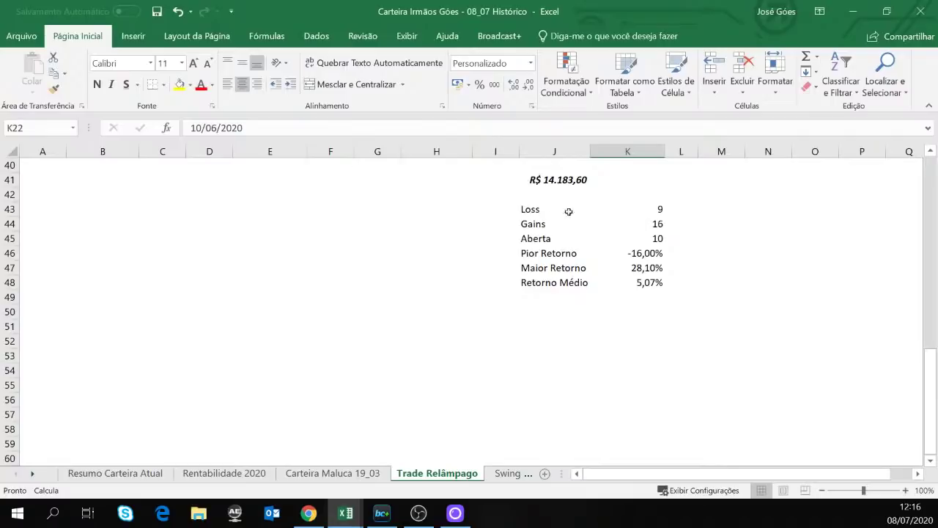
Step: Examine the Trade Relâmpago summary: losses, gains, open trades, and worst, best and average return
left_click(658, 213)
left_click(666, 225)
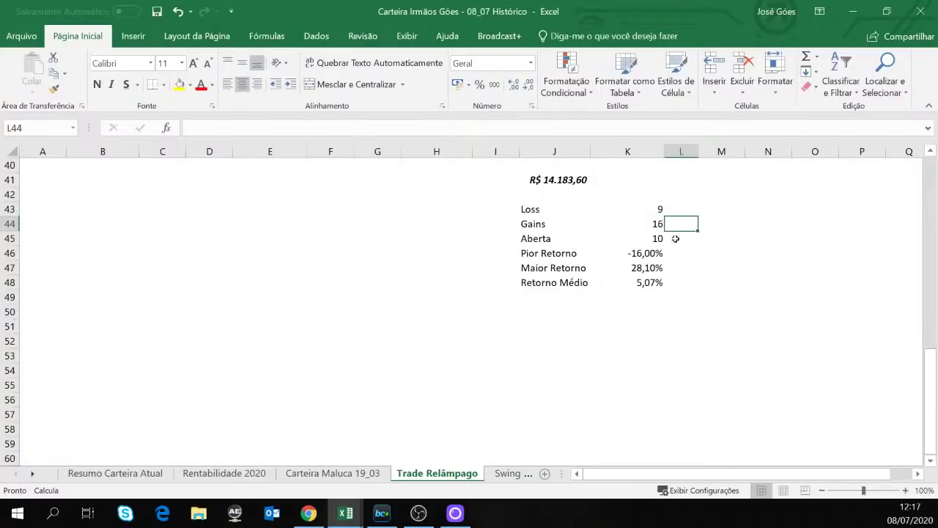
left_click(619, 244)
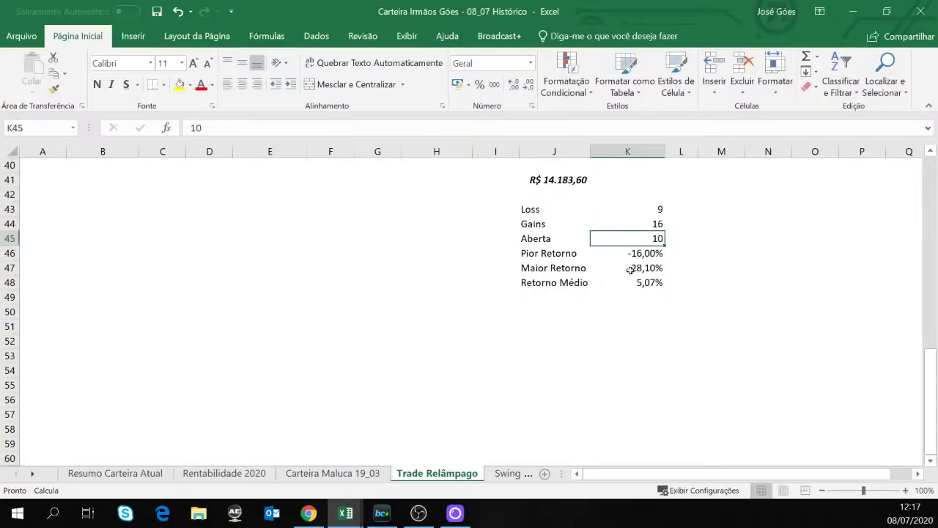
left_click(631, 262)
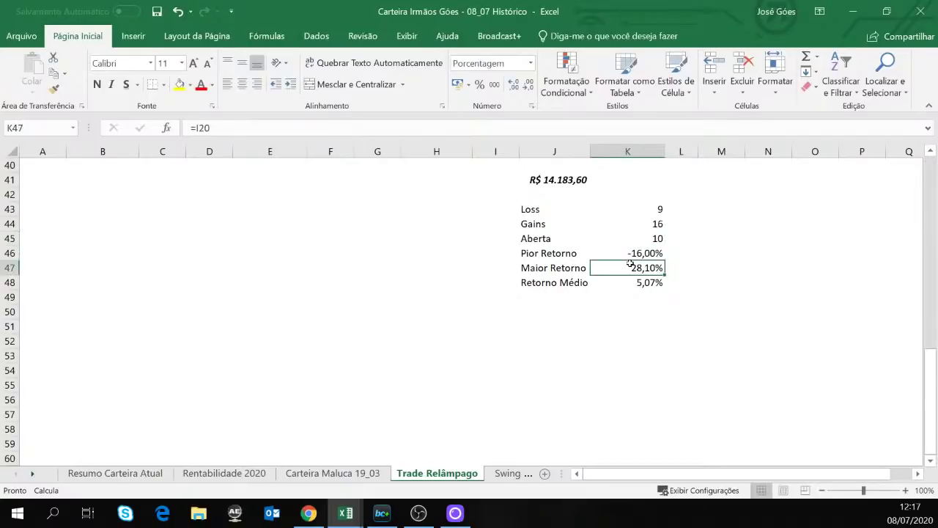
left_click(629, 254)
left_click(636, 268)
left_click_drag(636, 268, 622, 351)
left_click(623, 350)
left_click(635, 293)
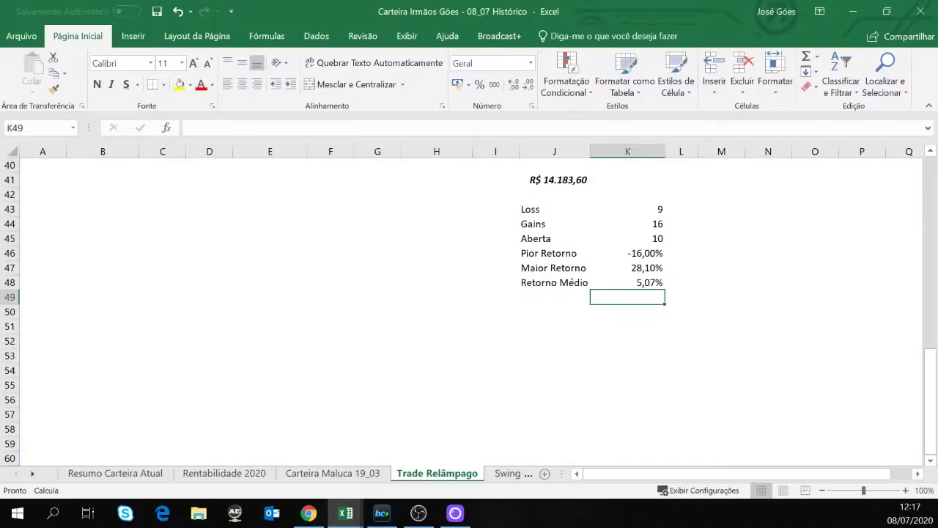
Step: Switch back to Broadcast+ and open a new chart sheet for ABEV3
key("alt+Tab")
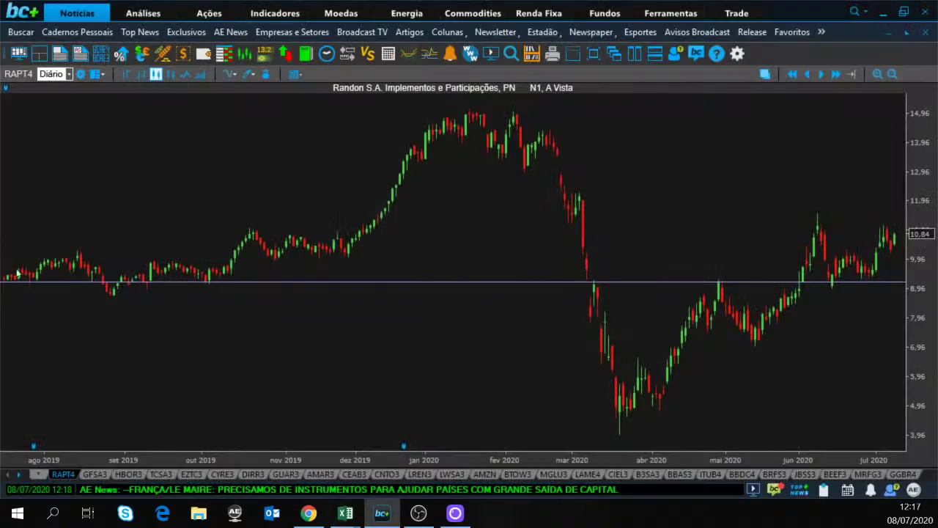
left_click(40, 474)
type("A")
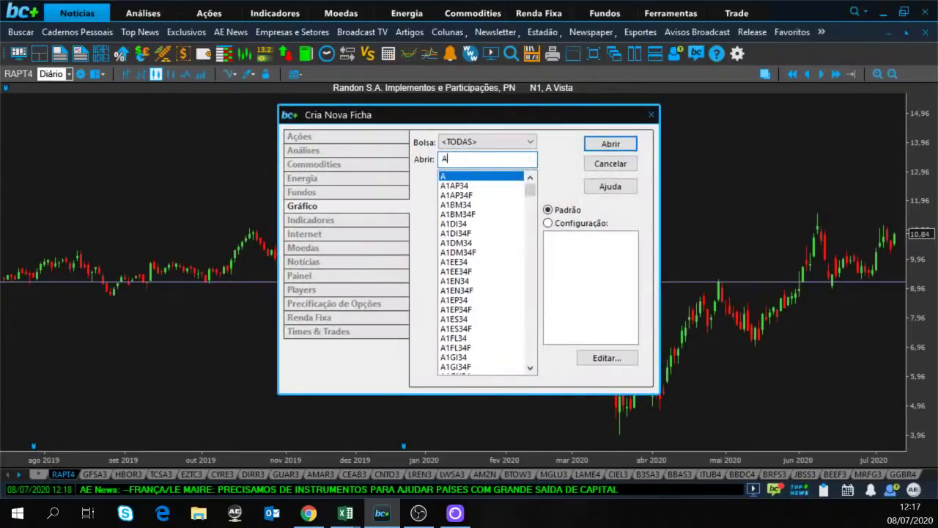
type("BEV3")
key("Return")
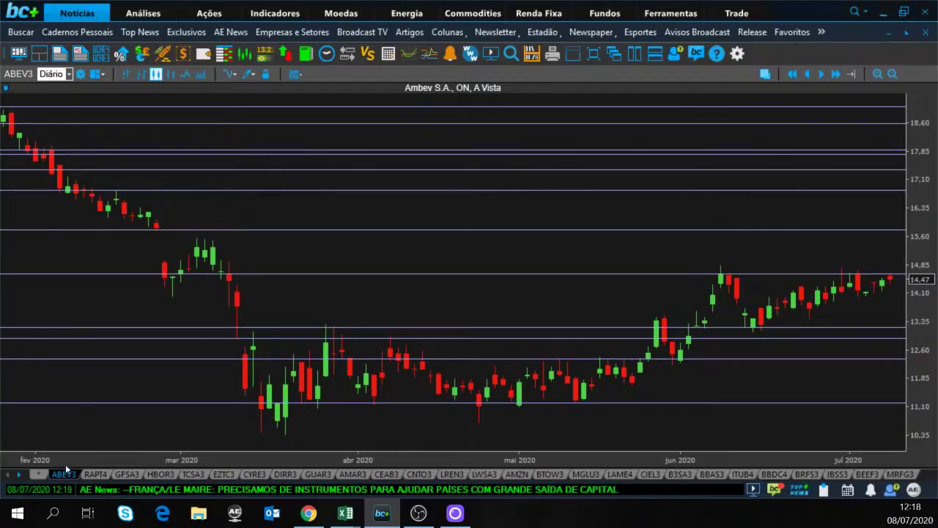
Step: Request a chart for BBAS3 and activate its existing window instead of creating a new configuration
left_click(38, 475)
type("BBAS3")
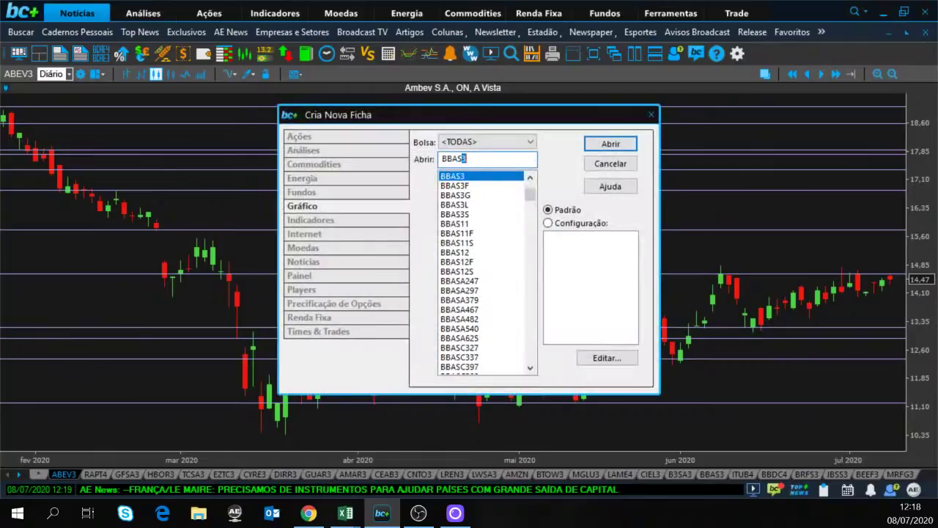
key("Return")
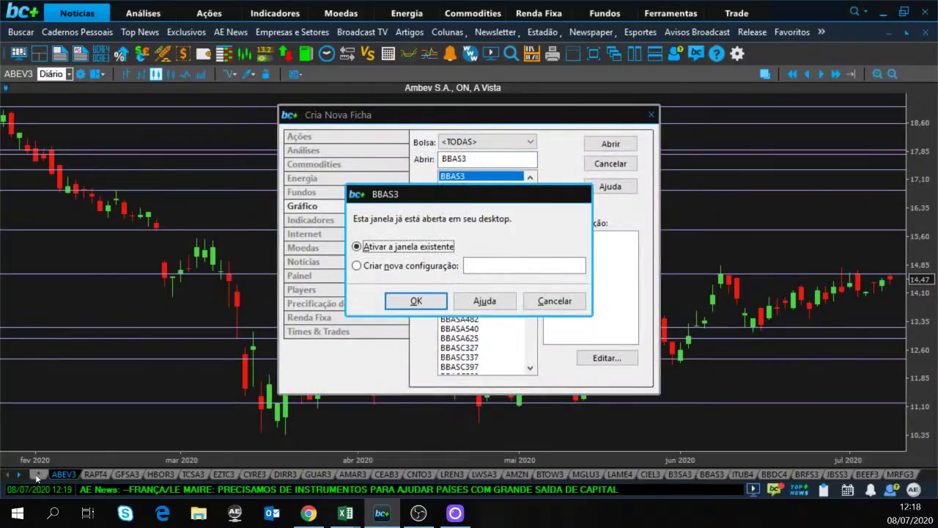
left_click(414, 299)
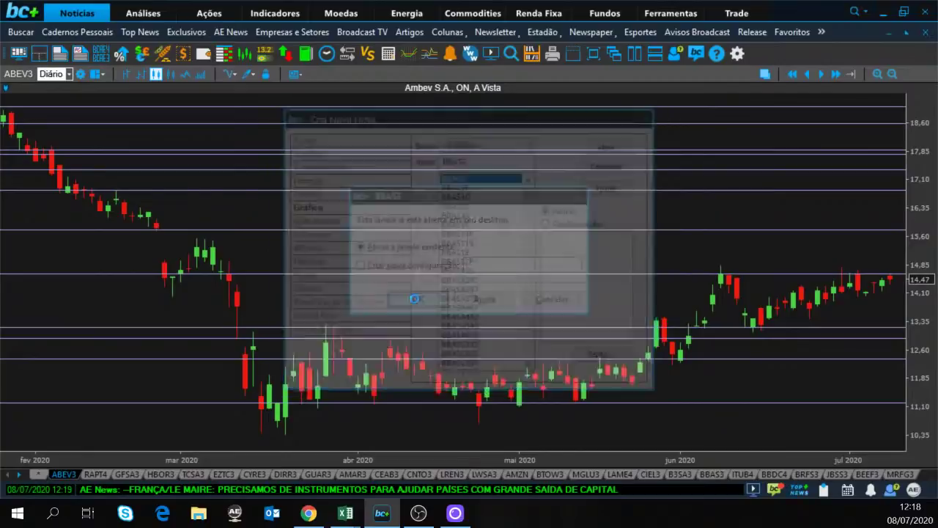